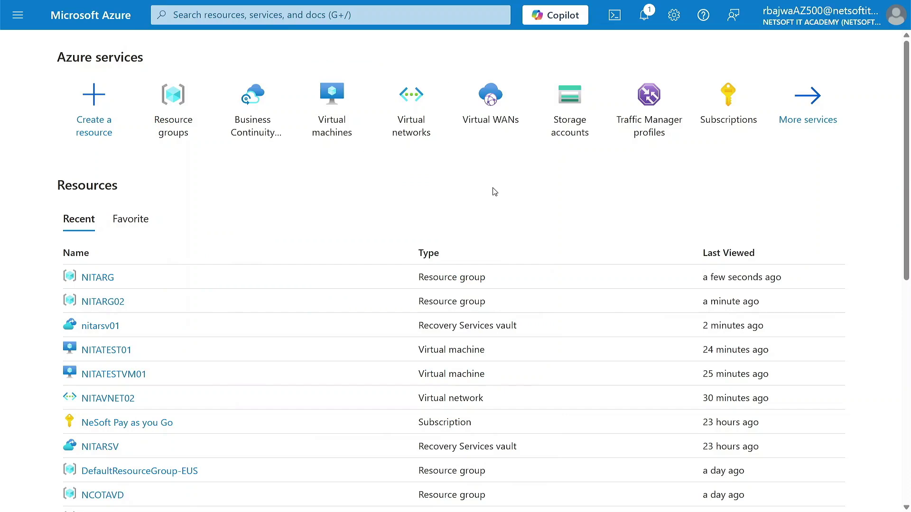
Step: Find the Azure Front Door service and expand its load balancing and content delivery categories
{"action": "left_click", "coordinate": [314, 17]}
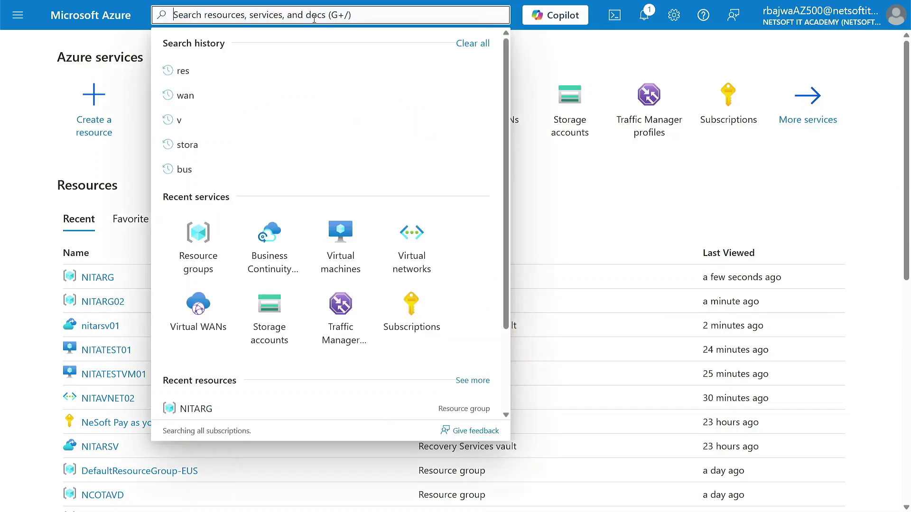
{"action": "type", "text": "fron"}
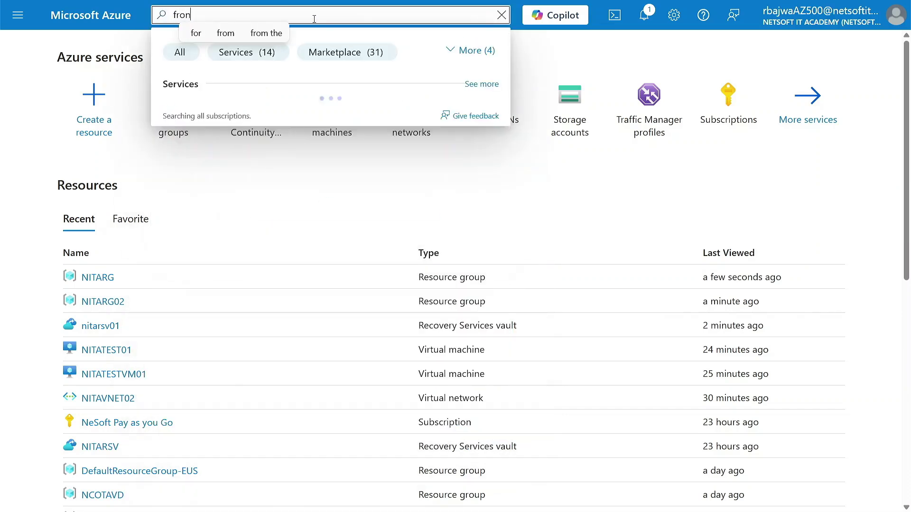
{"action": "left_click", "coordinate": [201, 114]}
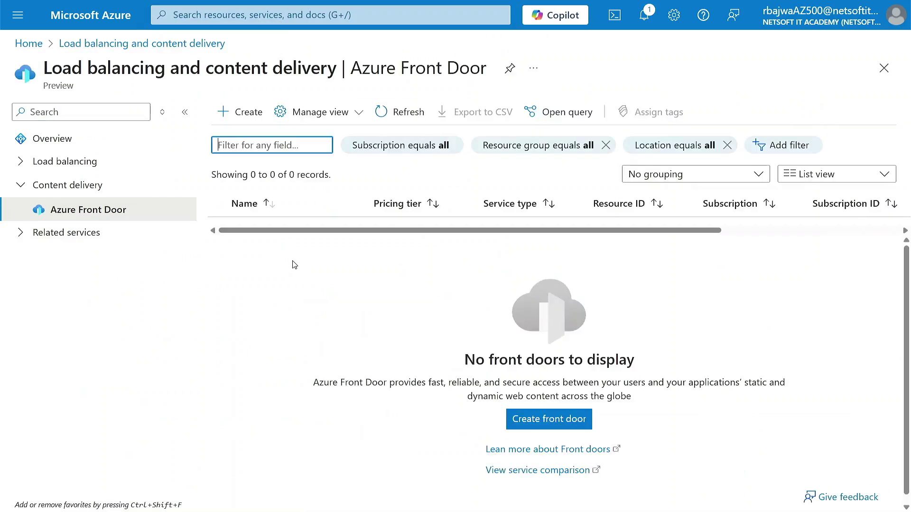
{"action": "left_click", "coordinate": [23, 169]}
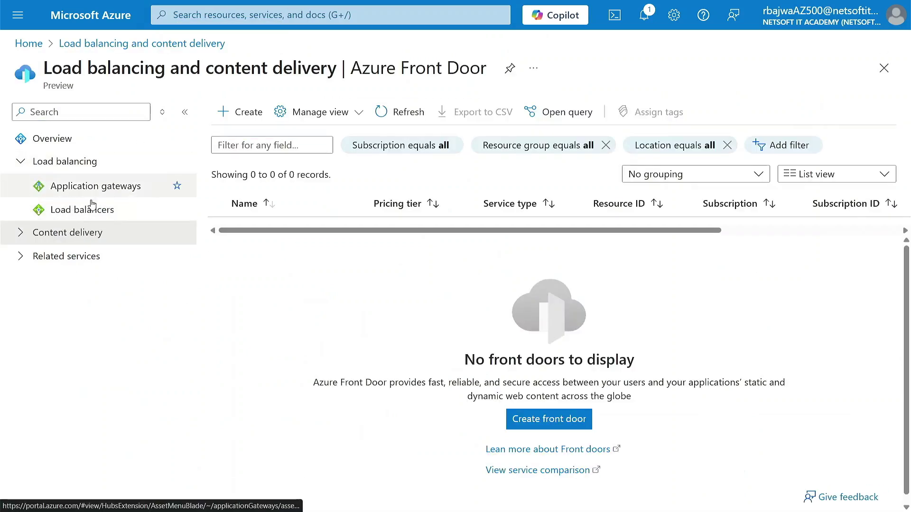
{"action": "left_click", "coordinate": [20, 235]}
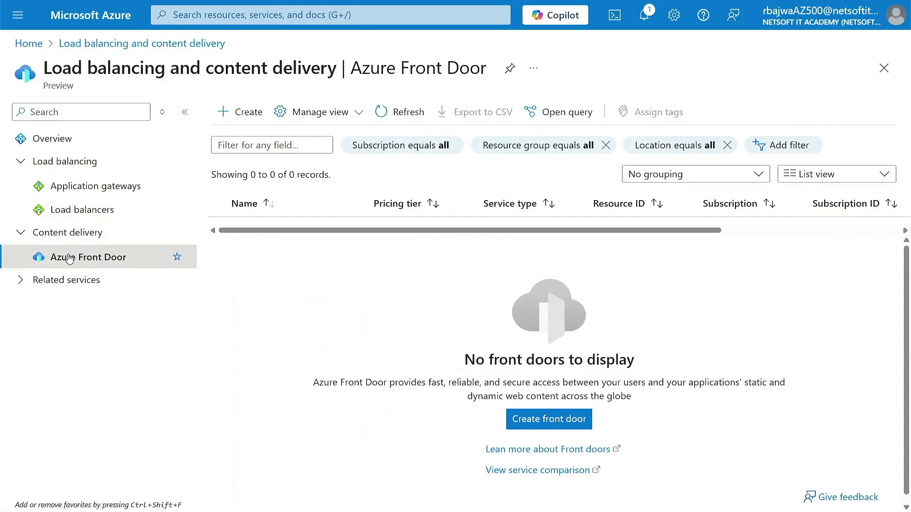
Step: Begin creating an Azure Front Door with the Quick create option and continue to the profile form
{"action": "left_click", "coordinate": [243, 114]}
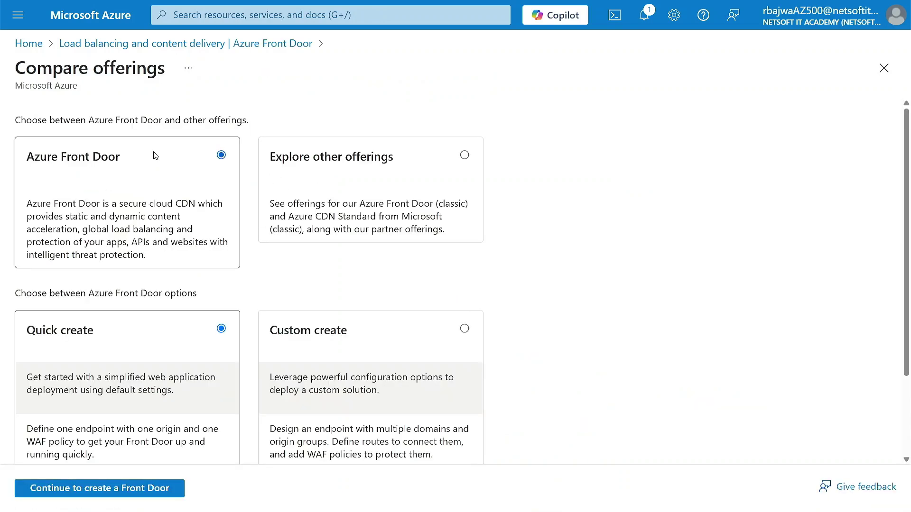
{"action": "scroll", "coordinate": [124, 177], "scroll_direction": "down", "scroll_amount": 2}
{"action": "scroll", "coordinate": [124, 178], "scroll_direction": "up", "scroll_amount": 2}
{"action": "scroll", "coordinate": [152, 284], "scroll_direction": "down", "scroll_amount": 2}
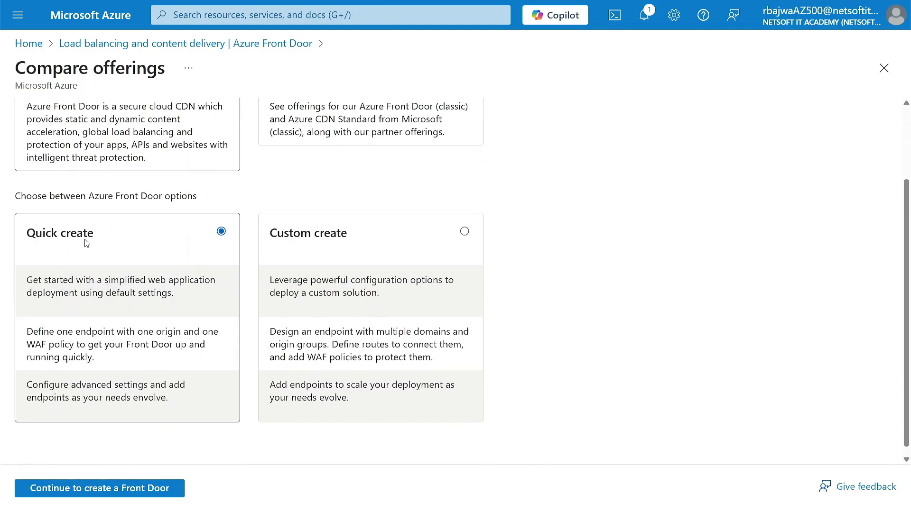
{"action": "scroll", "coordinate": [203, 281], "scroll_direction": "down", "scroll_amount": 1}
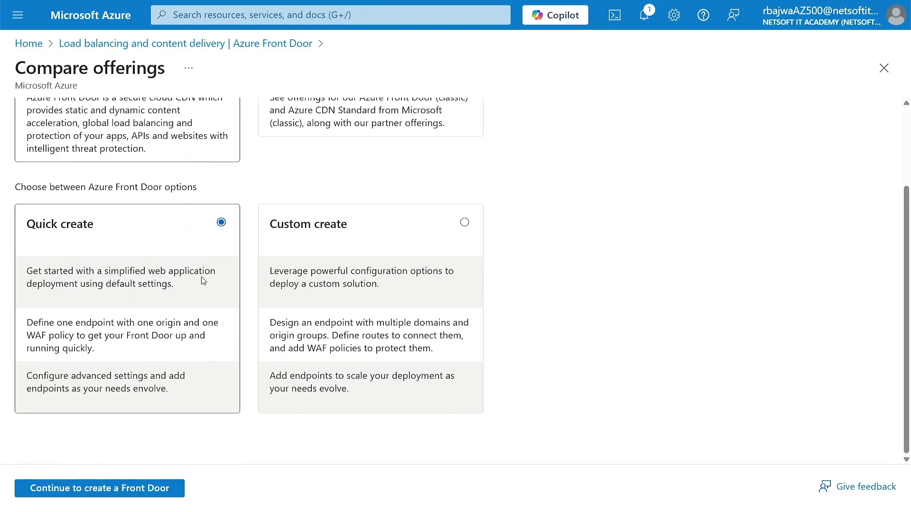
{"action": "left_click", "coordinate": [72, 490]}
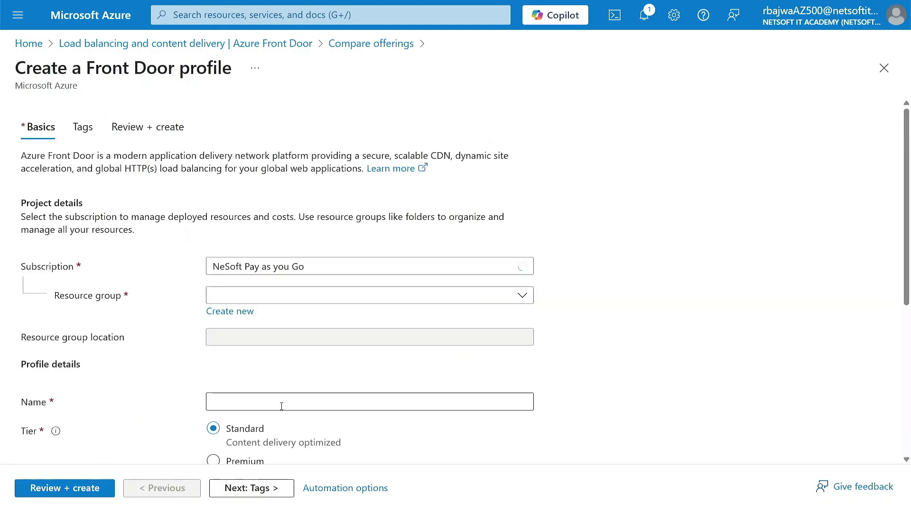
Step: Assign the Front Door profile to resource group NITARG02 and name it NITAFD
{"action": "left_click", "coordinate": [260, 296]}
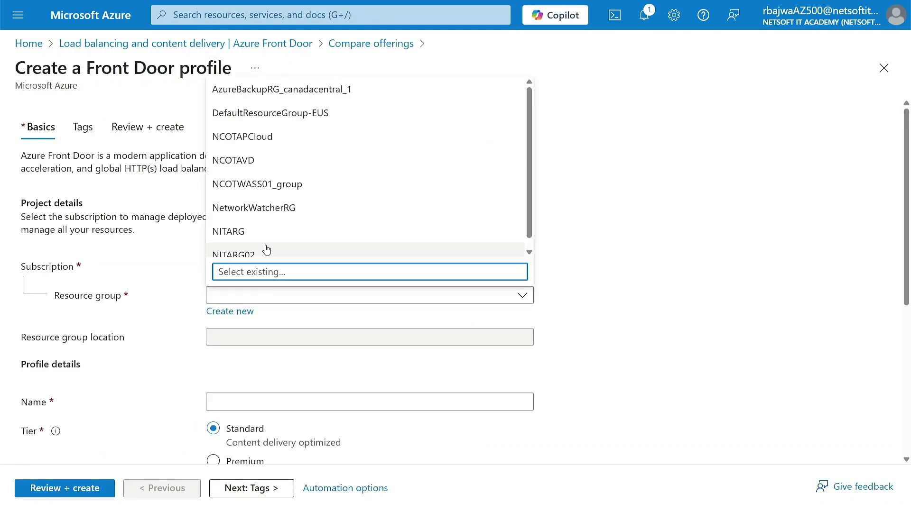
{"action": "scroll", "coordinate": [267, 250], "scroll_direction": "down", "scroll_amount": 1}
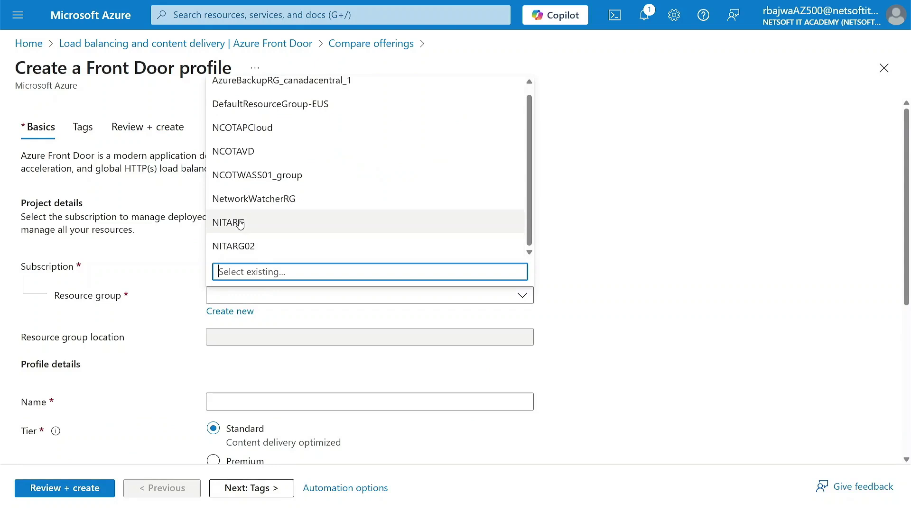
{"action": "left_click", "coordinate": [255, 246]}
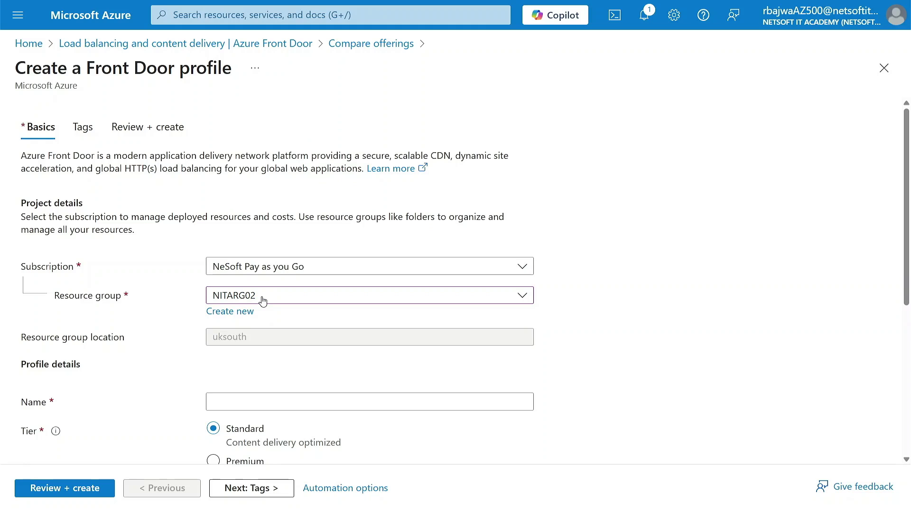
{"action": "scroll", "coordinate": [189, 345], "scroll_direction": "down", "scroll_amount": 2}
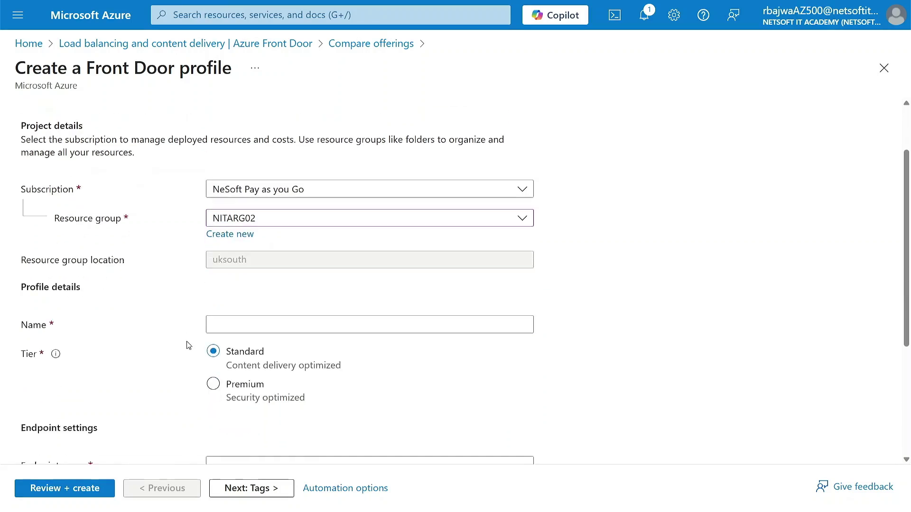
{"action": "scroll", "coordinate": [189, 344], "scroll_direction": "down", "scroll_amount": 3}
{"action": "left_click", "coordinate": [256, 213]}
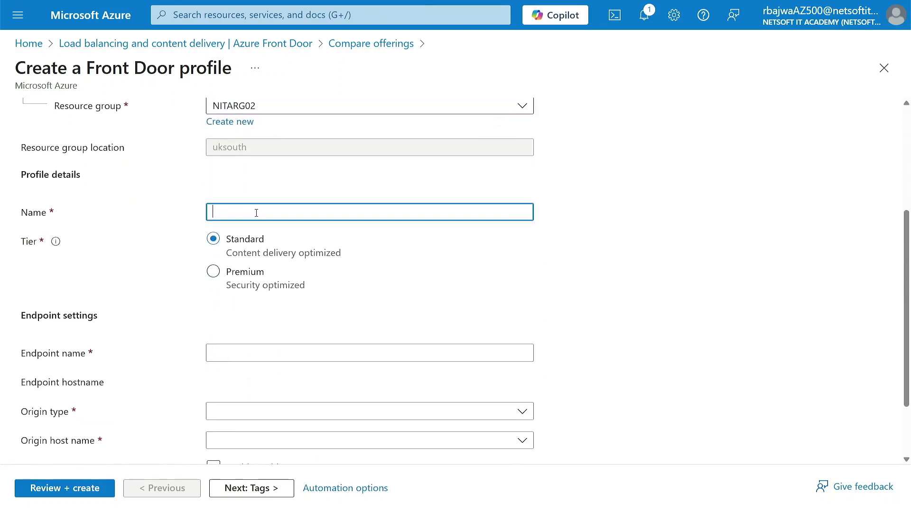
{"action": "type", "text": "NIT"}
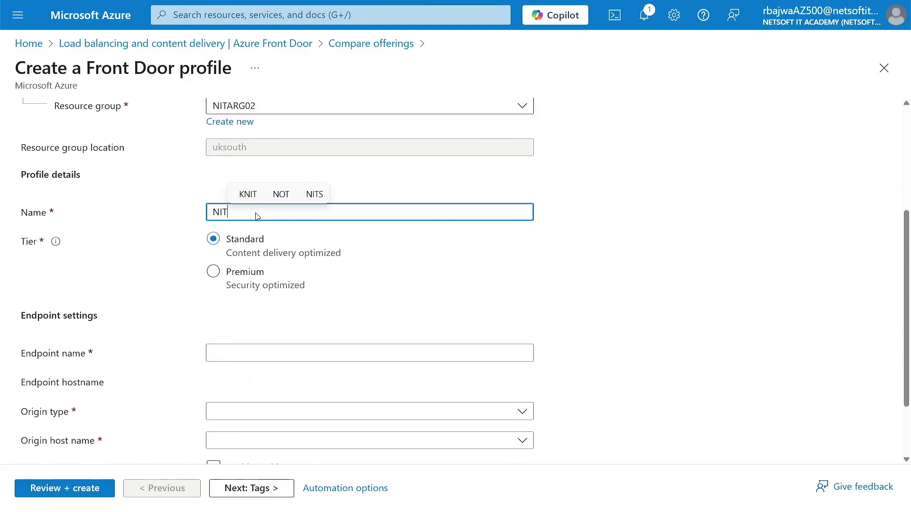
{"action": "type", "text": "AFD"}
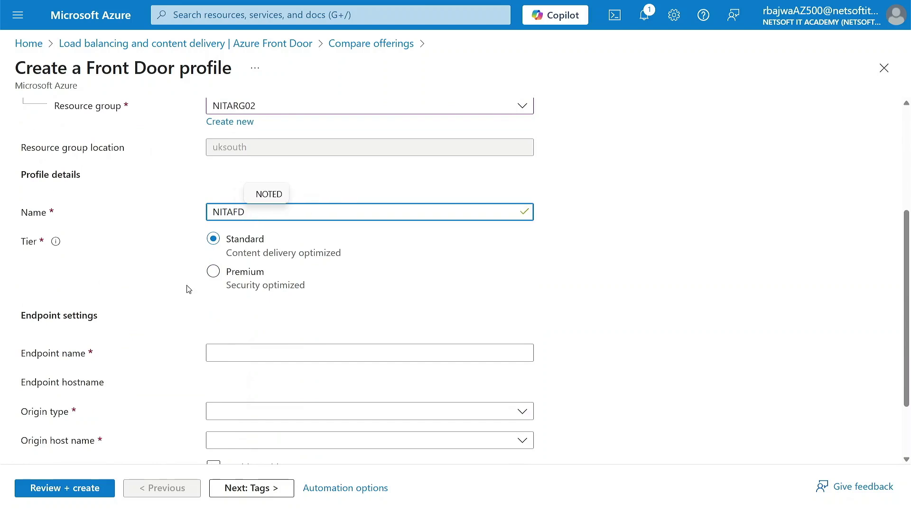
Step: Name the profile's endpoint NITAWEBAPP in the endpoint settings
{"action": "scroll", "coordinate": [188, 289], "scroll_direction": "down", "scroll_amount": 2}
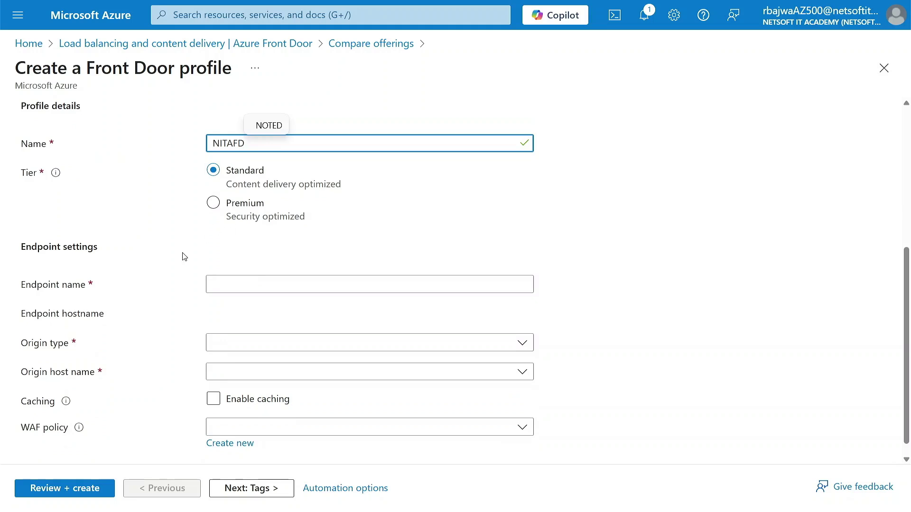
{"action": "scroll", "coordinate": [184, 257], "scroll_direction": "down", "scroll_amount": 1}
{"action": "left_click", "coordinate": [245, 268]}
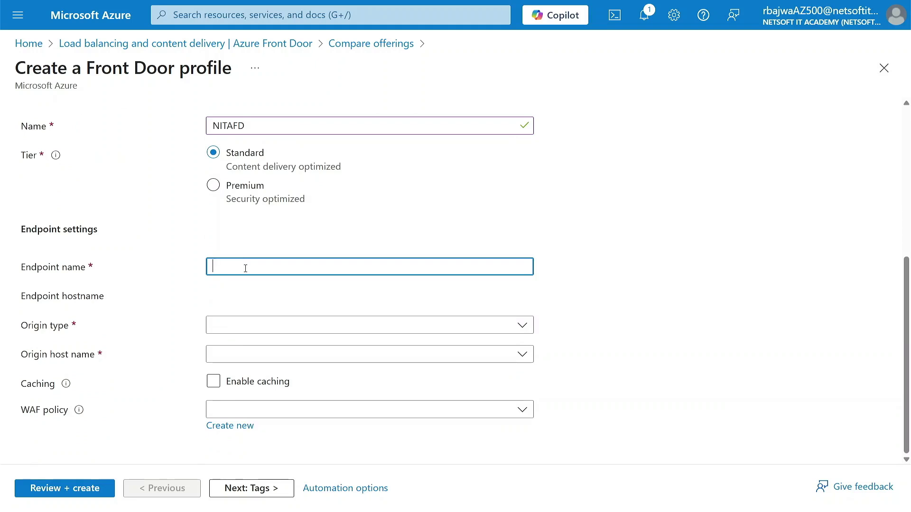
{"action": "type", "text": "NITAWEB"}
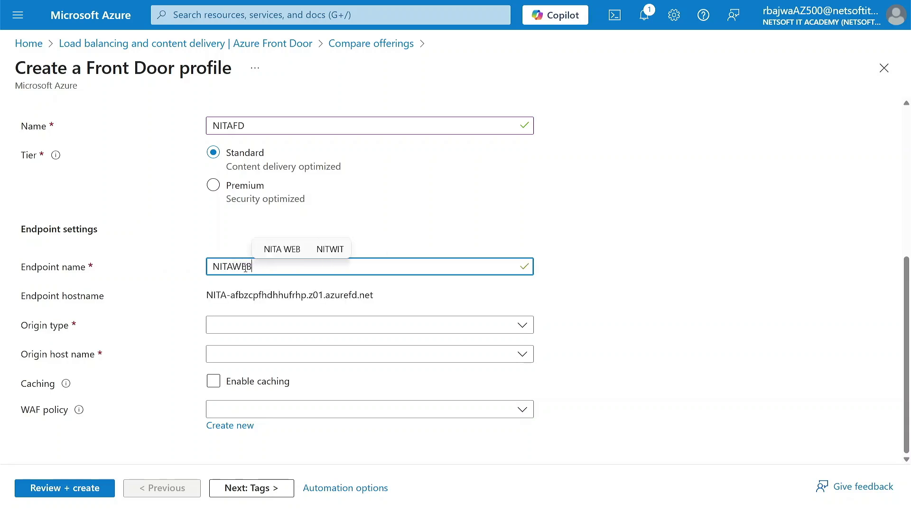
{"action": "type", "text": "APP"}
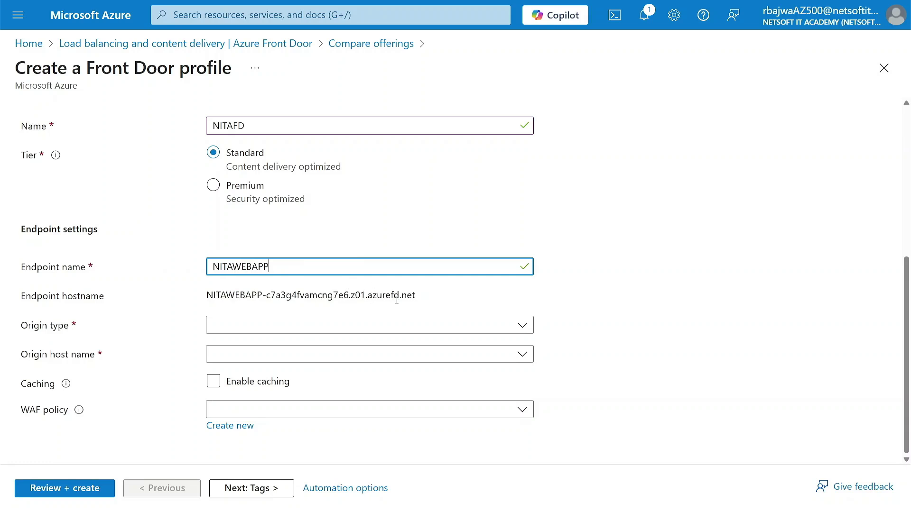
Step: Set the endpoint's origin type to Public IP Address and its origin host name to NITATEST01-ip
{"action": "left_click", "coordinate": [246, 329]}
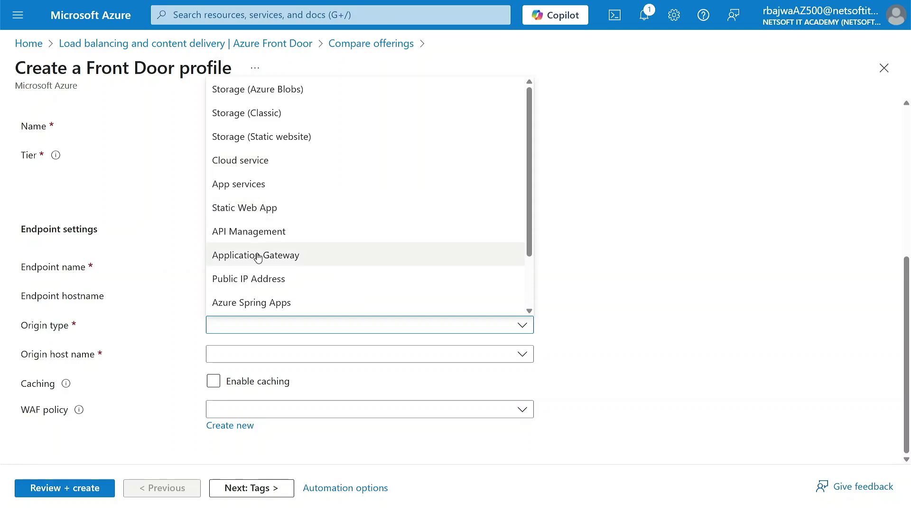
{"action": "scroll", "coordinate": [258, 258], "scroll_direction": "down", "scroll_amount": 1}
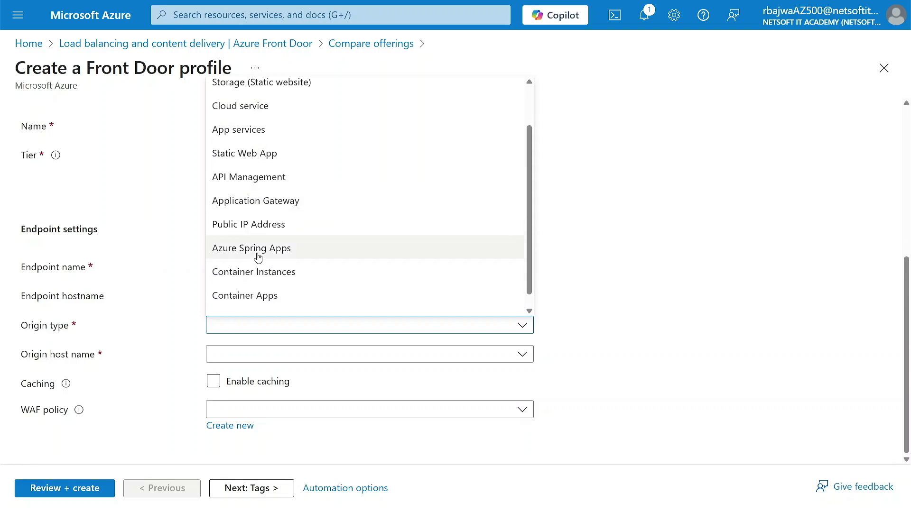
{"action": "left_click", "coordinate": [226, 232]}
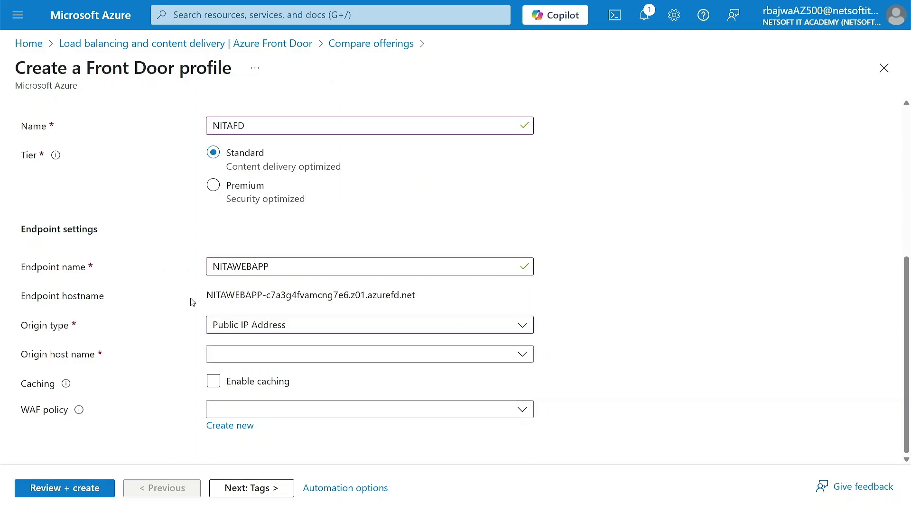
{"action": "left_click", "coordinate": [264, 361]}
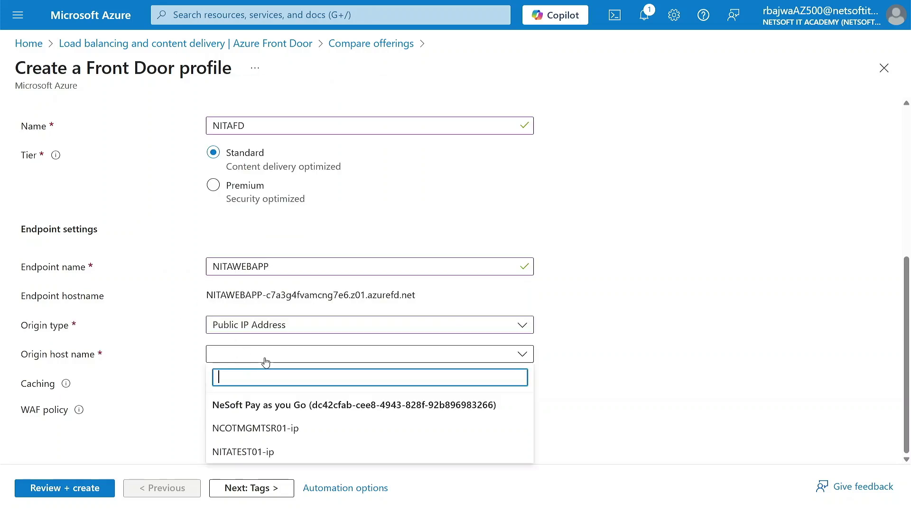
{"action": "left_click", "coordinate": [254, 454]}
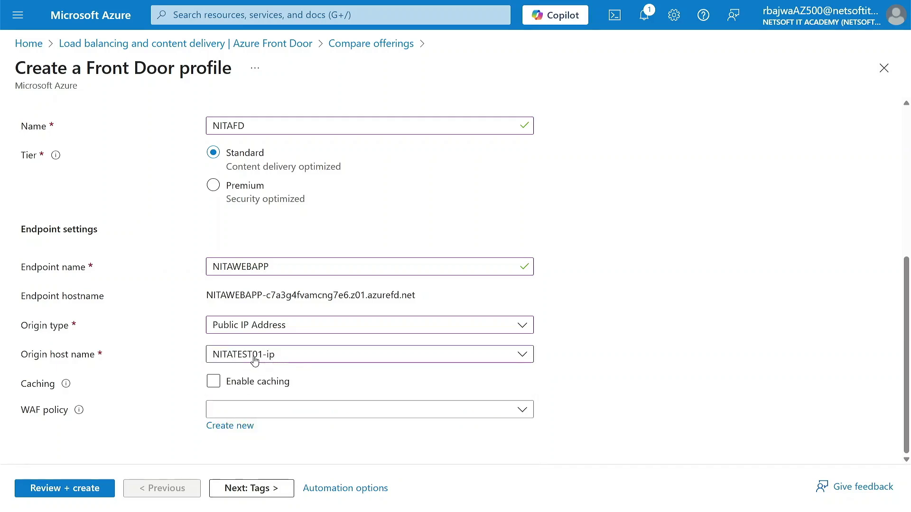
Step: Create the Front Door profile without a WAF policy or tags and open the deployed resource
{"action": "scroll", "coordinate": [161, 386], "scroll_direction": "up", "scroll_amount": 1}
{"action": "scroll", "coordinate": [162, 387], "scroll_direction": "down", "scroll_amount": 1}
{"action": "left_click", "coordinate": [291, 417]}
{"action": "left_click", "coordinate": [164, 421]}
{"action": "left_click", "coordinate": [235, 489]}
{"action": "left_click", "coordinate": [234, 489]}
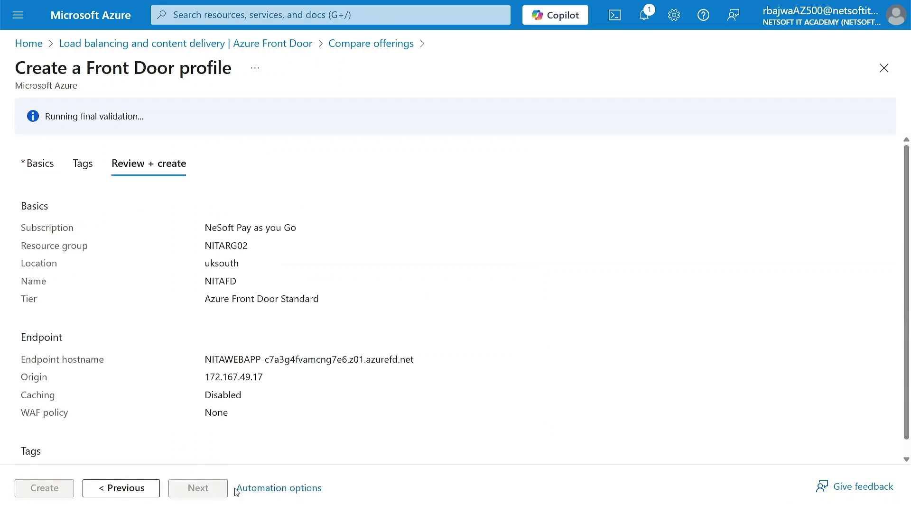
{"action": "left_click", "coordinate": [48, 490]}
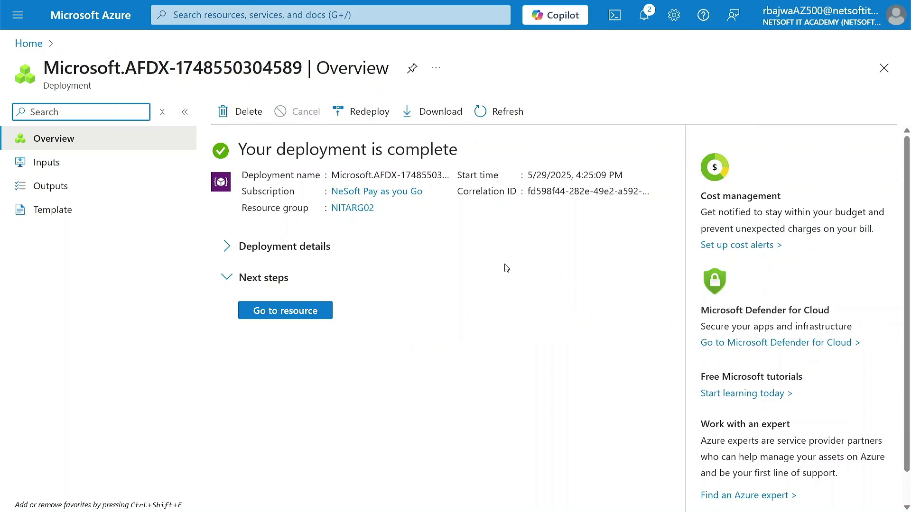
{"action": "left_click", "coordinate": [296, 316]}
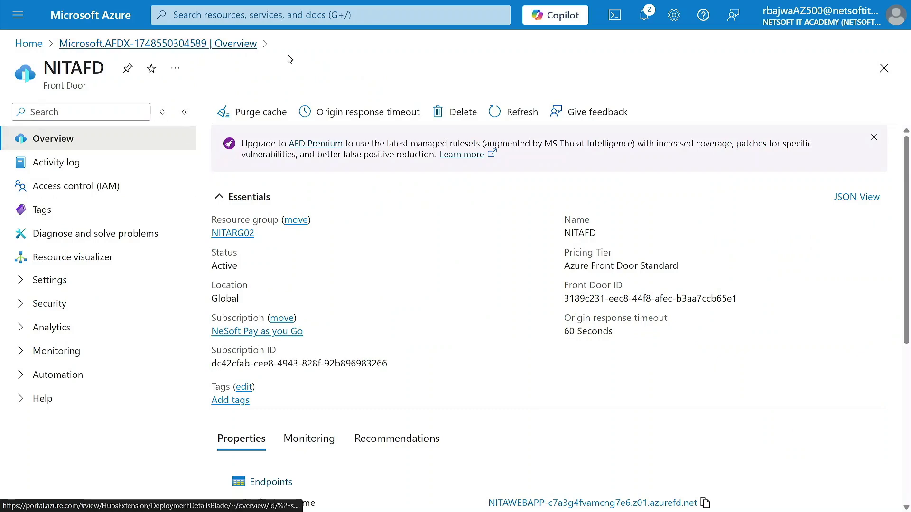
Step: Test the NITAWEBAPP endpoint hostname in a separate browser tab, continuing past the insecure-connection warning, and return to the NITAFD resource
{"action": "scroll", "coordinate": [326, 363], "scroll_direction": "down", "scroll_amount": 4}
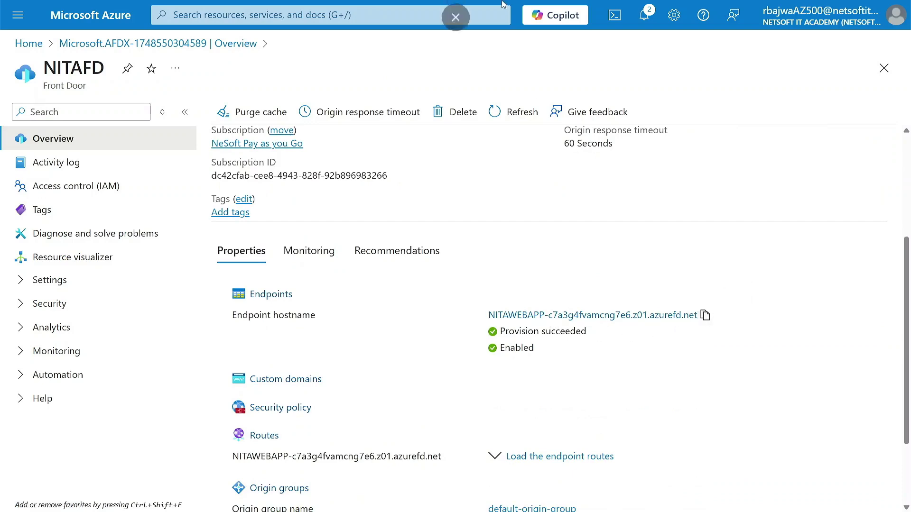
{"action": "left_click", "coordinate": [453, 19]}
{"action": "left_click", "coordinate": [174, 12]}
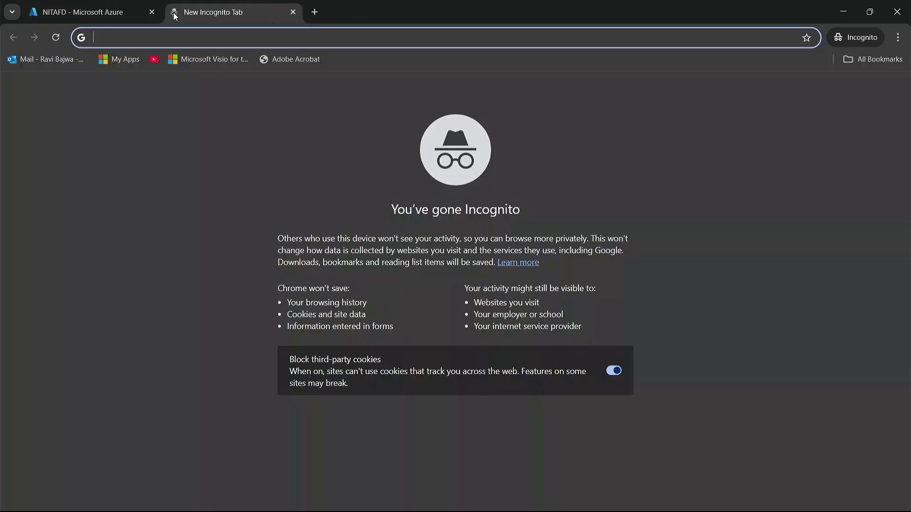
{"action": "type", "text": "NITAWEBAPP-c7a3g4fvamcng7e6.z01.azurefd.net"}
{"action": "key", "text": "Return"}
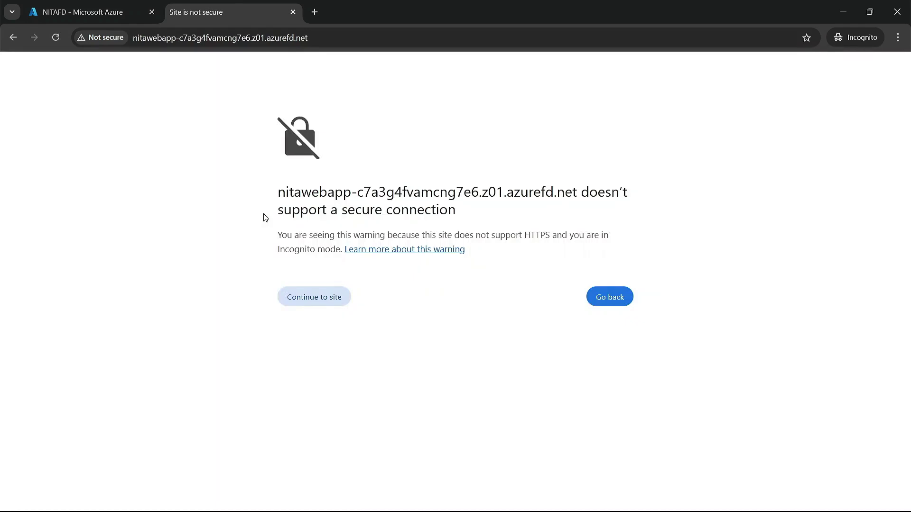
{"action": "left_click", "coordinate": [315, 298]}
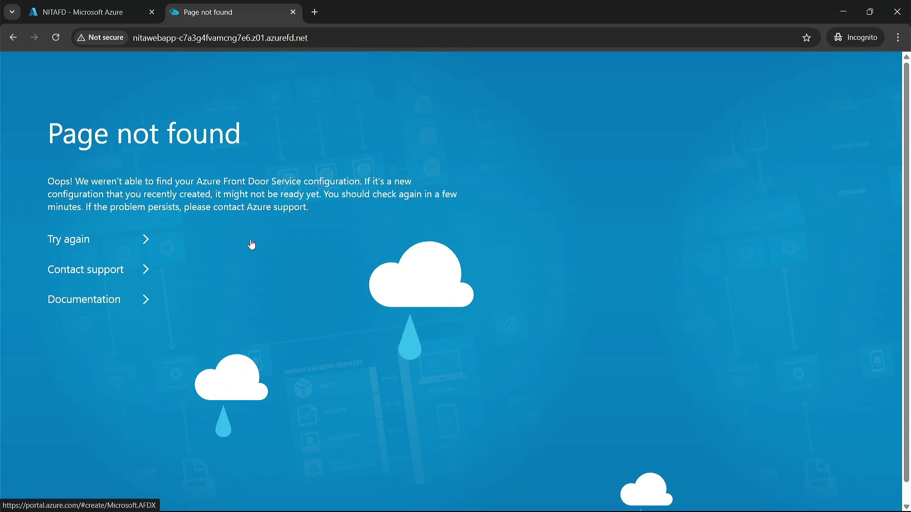
{"action": "left_click", "coordinate": [121, 16]}
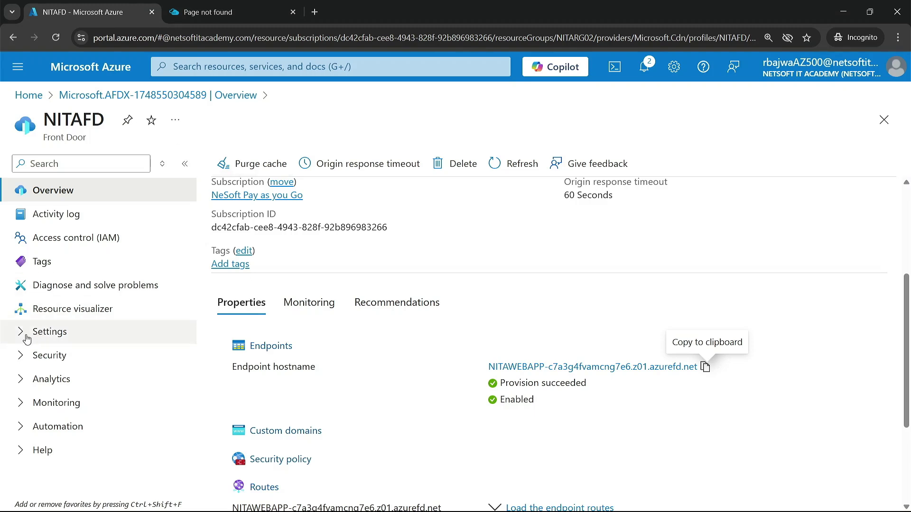